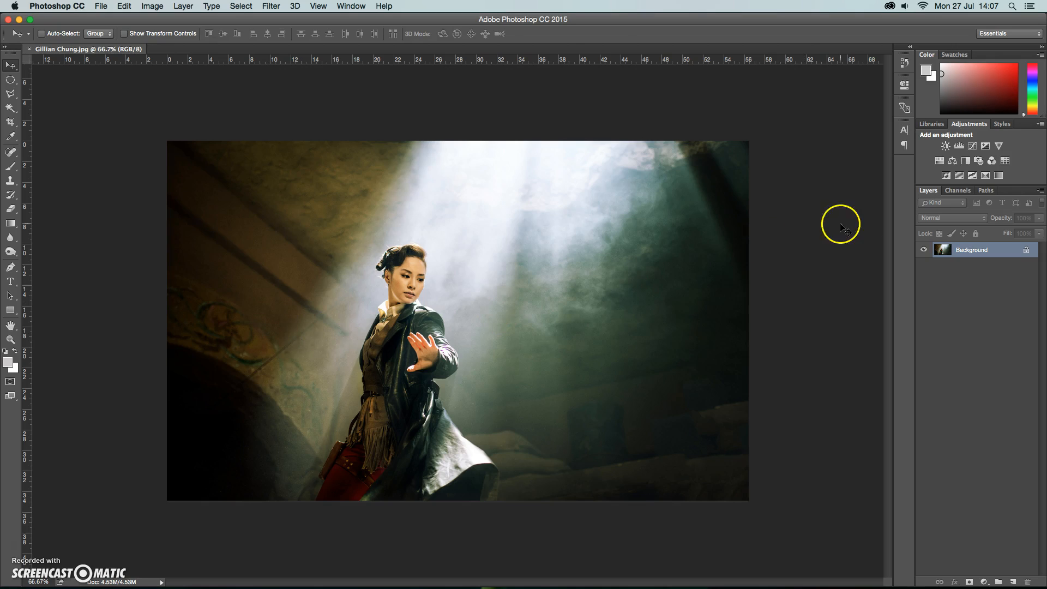
{"action": "left_click", "coordinate": [965, 191]}
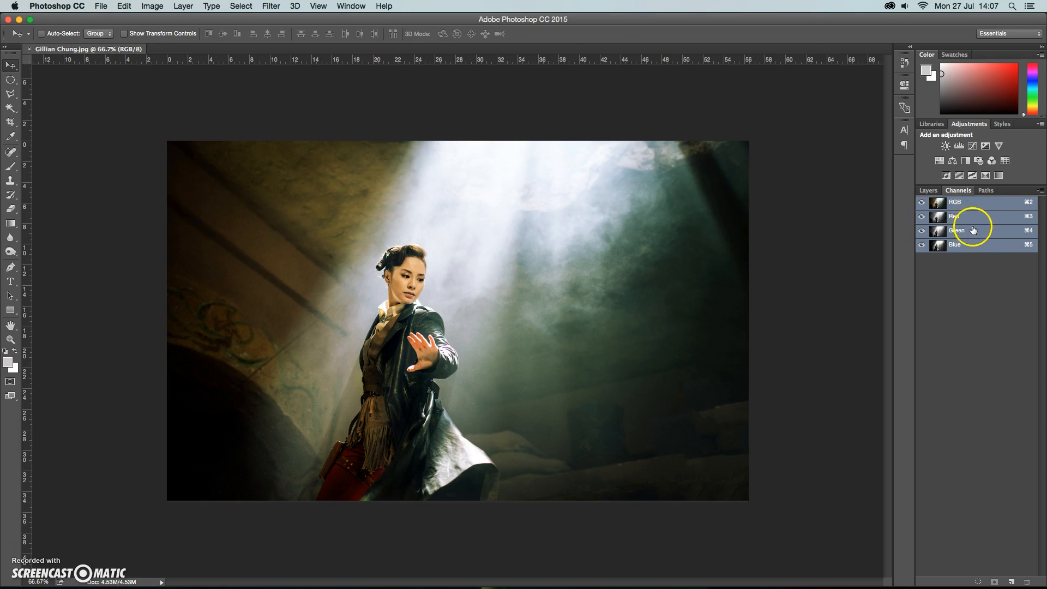
{"action": "left_click", "coordinate": [929, 190]}
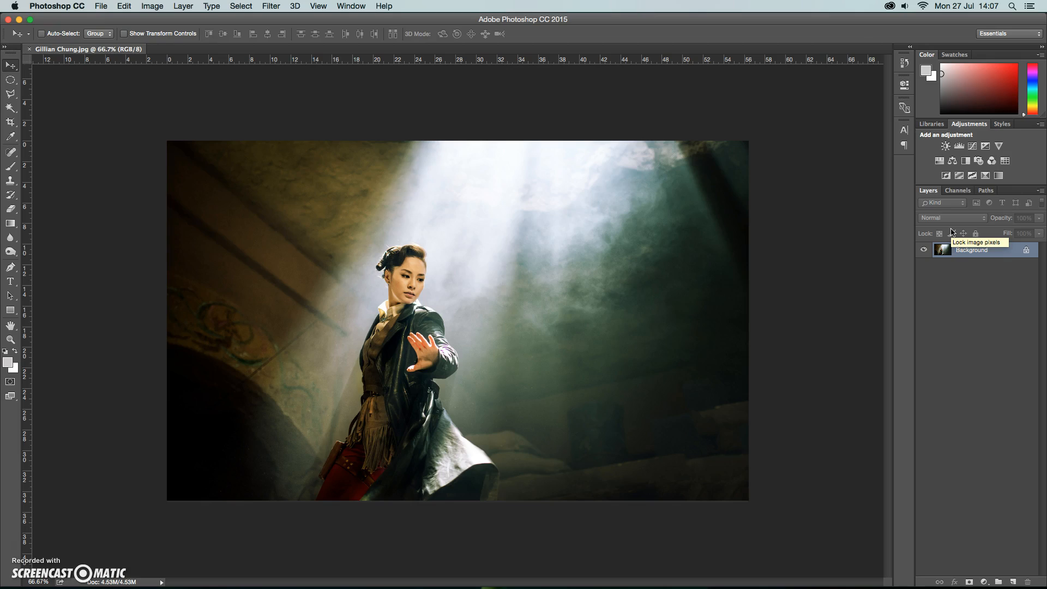
- Add a Photo Filter adjustment layer using Warming Filter (85) and set its density to 66%
{"action": "left_click", "coordinate": [984, 582]}
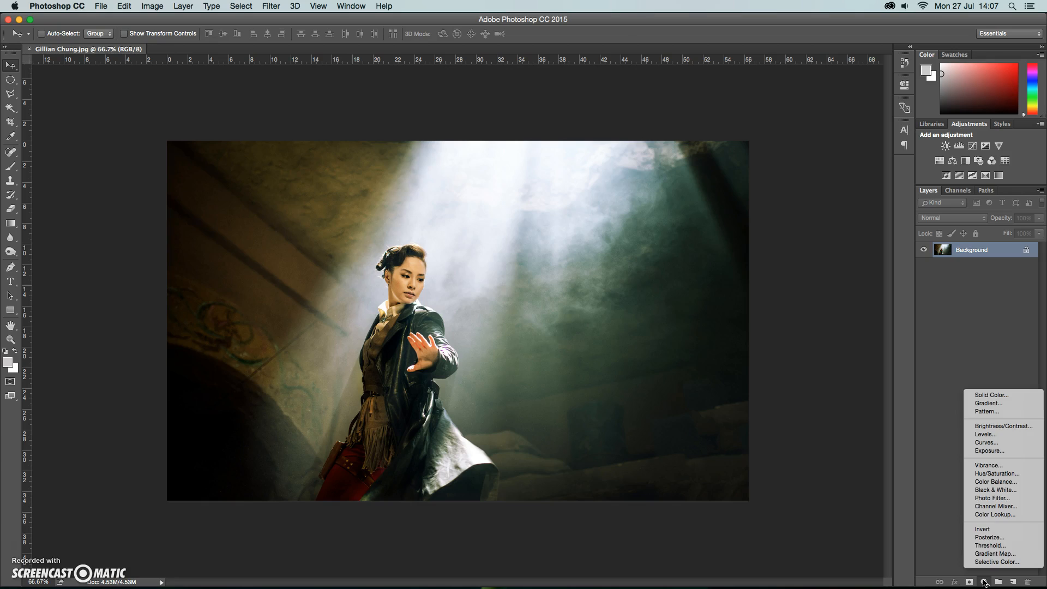
{"action": "left_click", "coordinate": [988, 498]}
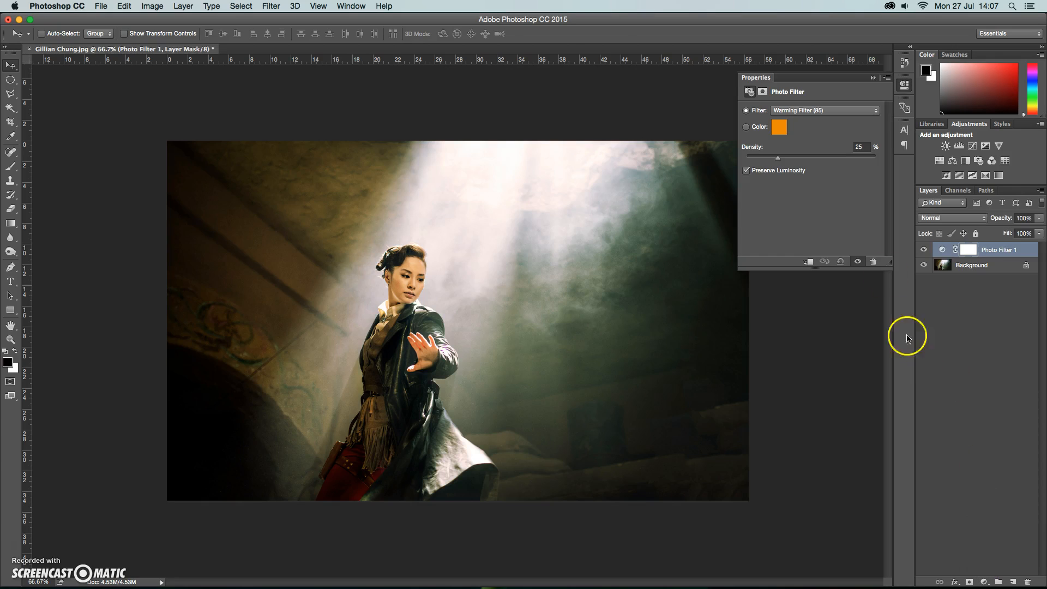
{"action": "left_click", "coordinate": [799, 111]}
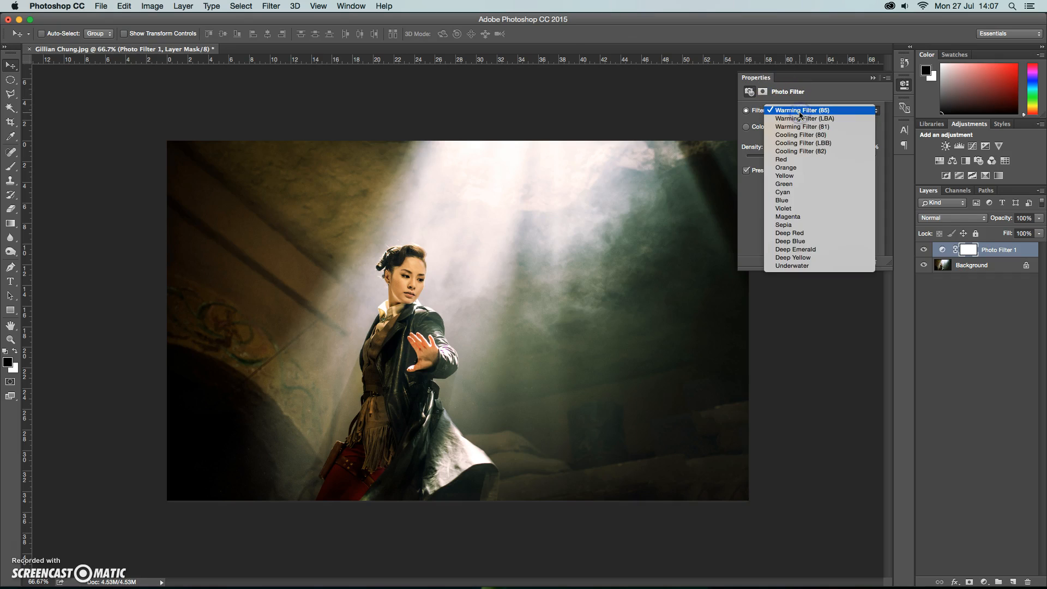
{"action": "left_click", "coordinate": [797, 182]}
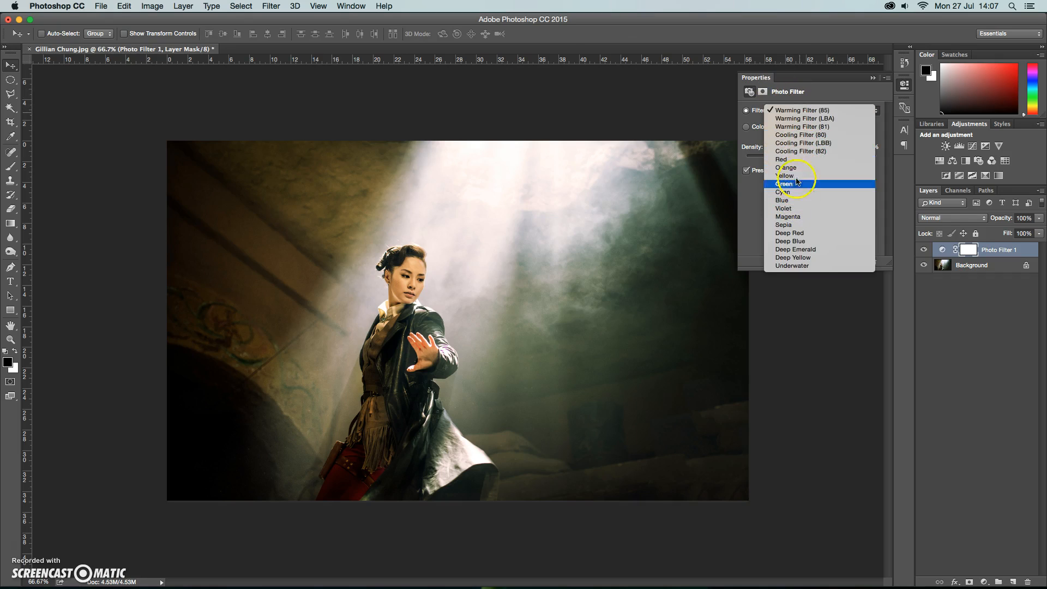
{"action": "left_click", "coordinate": [801, 109]}
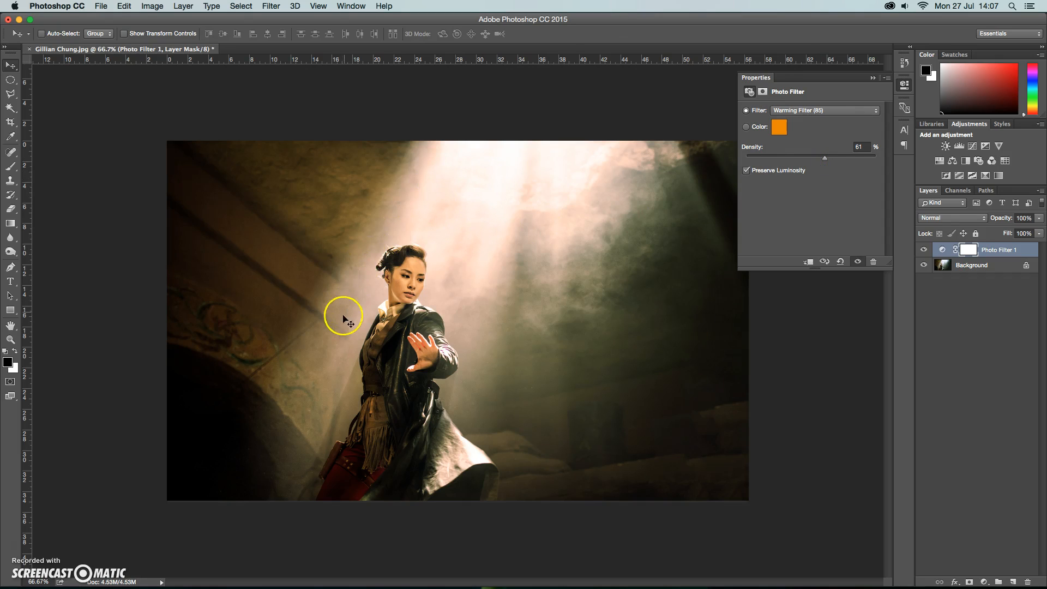
{"action": "left_click", "coordinate": [826, 159]}
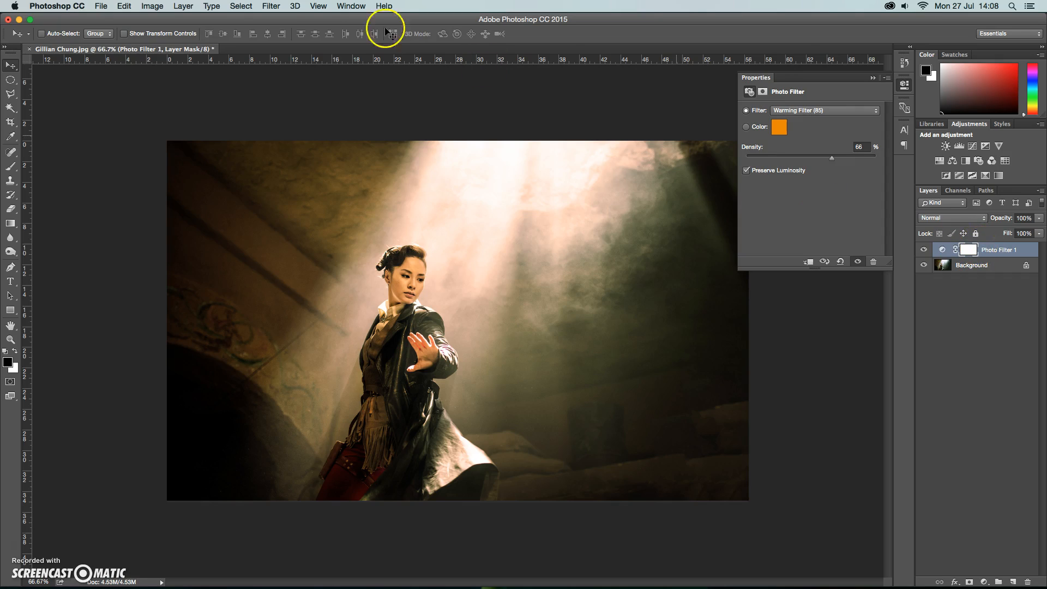
- Fill the warming filter's layer mask with Apply Image, using the Merged layer, RGB channel and Multiply blending at 100% opacity
{"action": "left_click", "coordinate": [152, 6]}
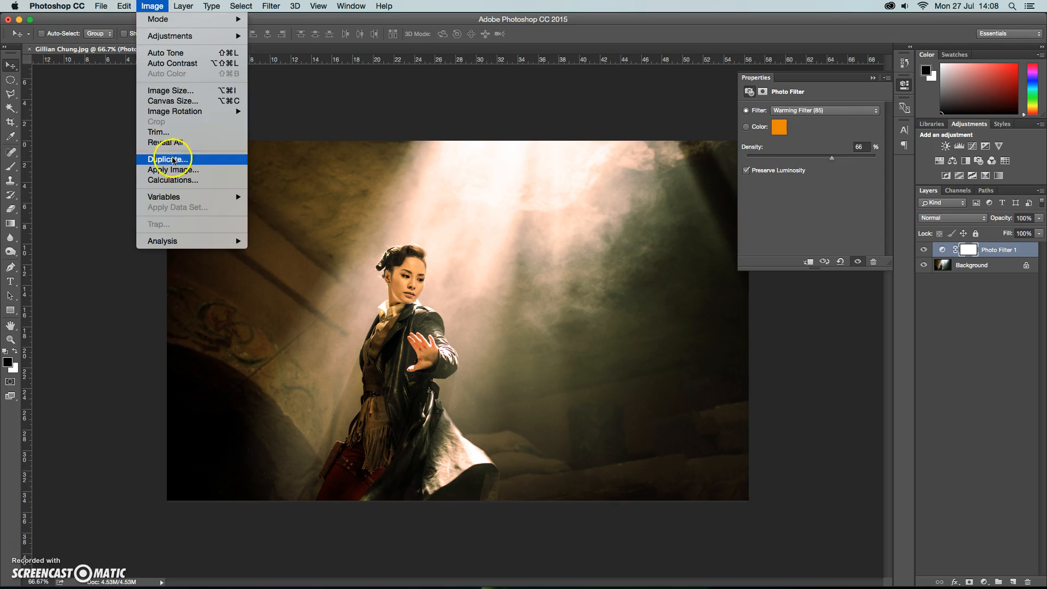
{"action": "left_click", "coordinate": [174, 170]}
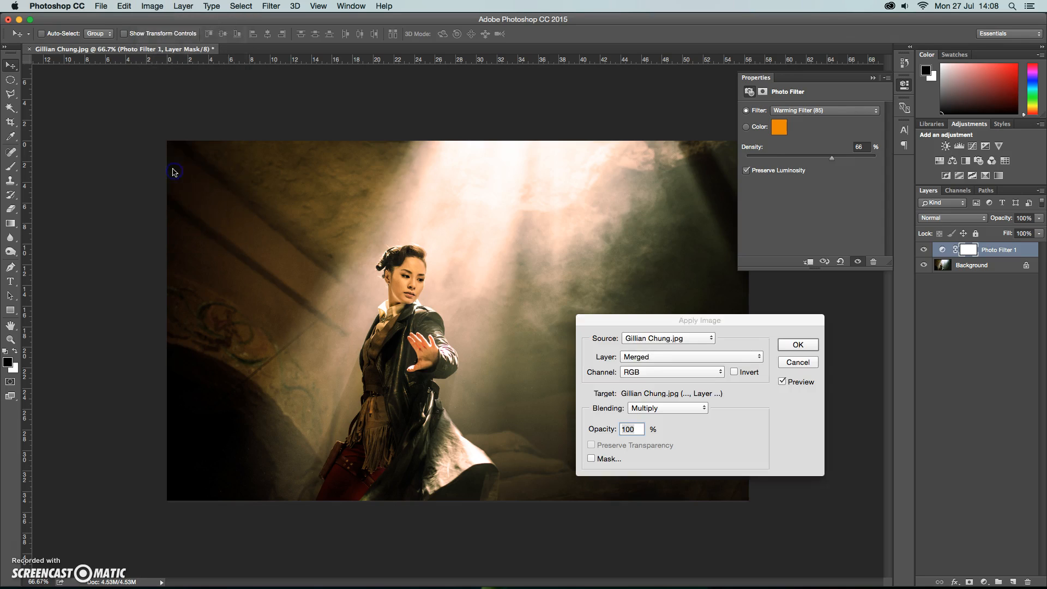
{"action": "left_click", "coordinate": [646, 360]}
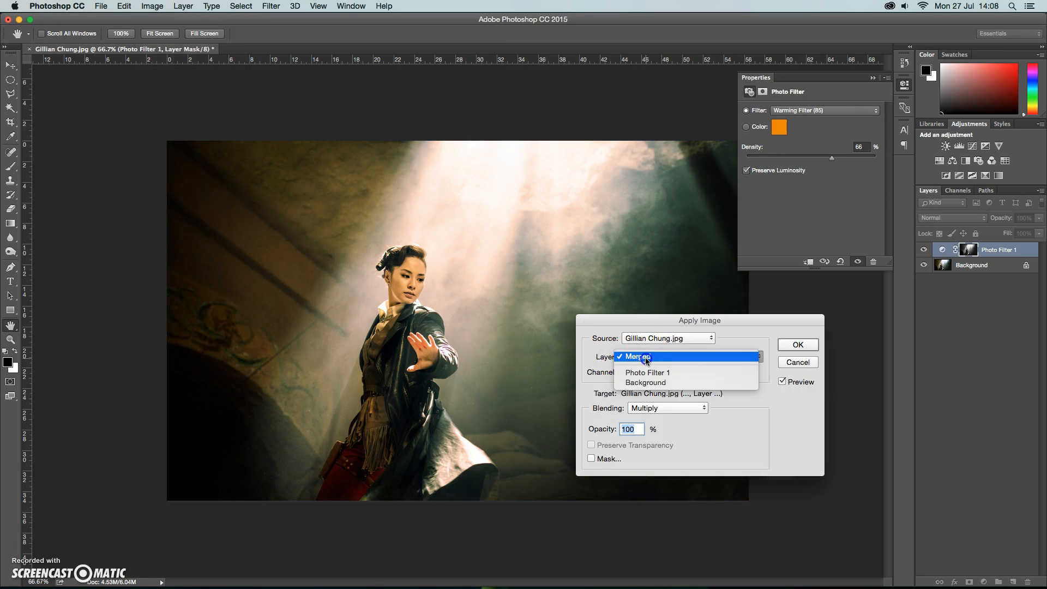
{"action": "left_click", "coordinate": [646, 357]}
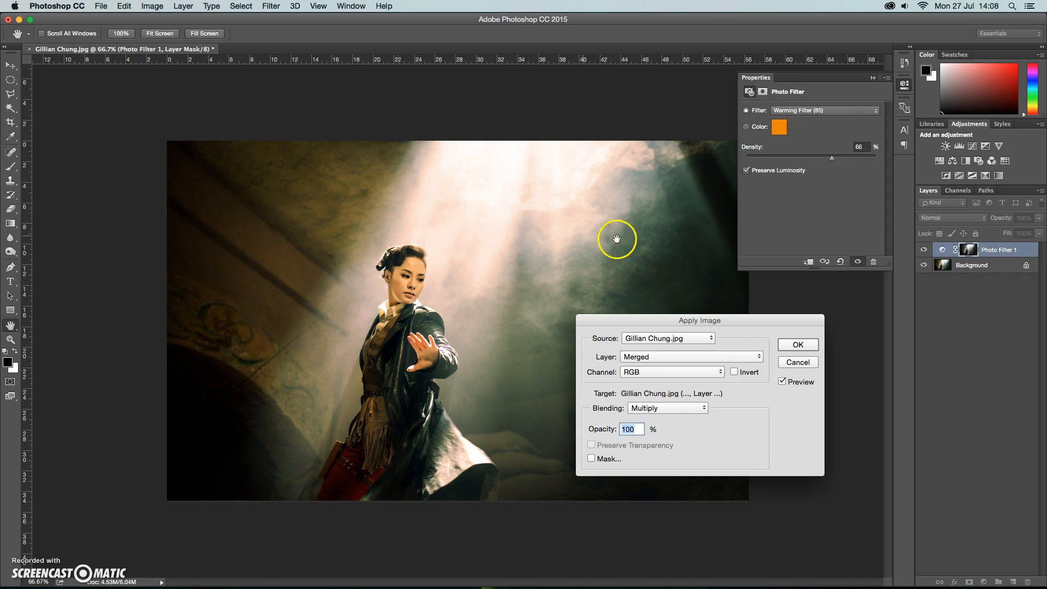
{"action": "left_click", "coordinate": [798, 345]}
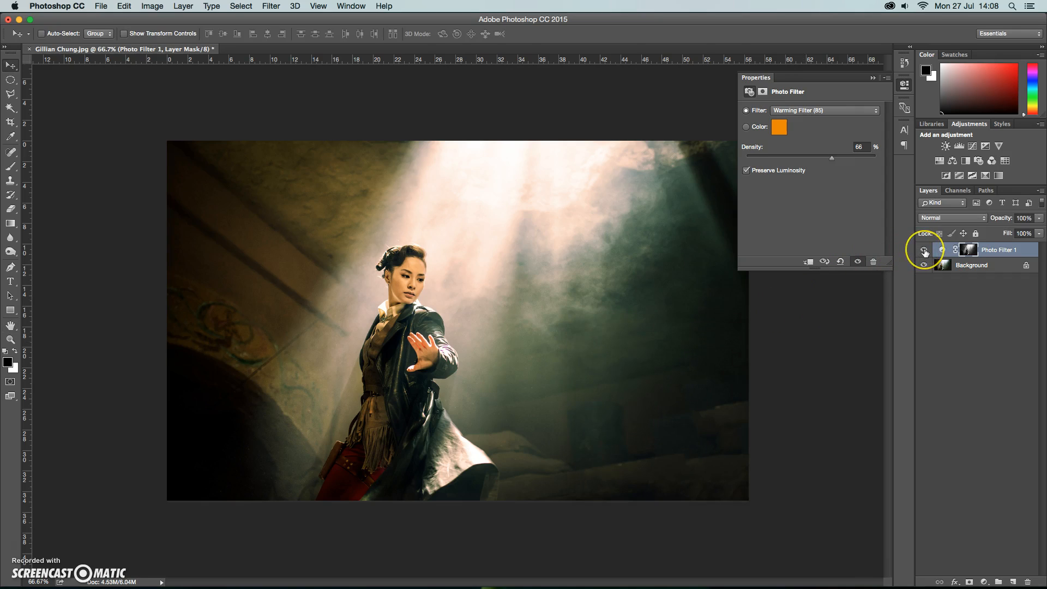
- Compare the image with the warming filter hidden and shown, and set the filter's density to 77%
{"action": "left_click", "coordinate": [924, 250]}
{"action": "left_click", "coordinate": [924, 250]}
{"action": "left_click", "coordinate": [833, 160]}
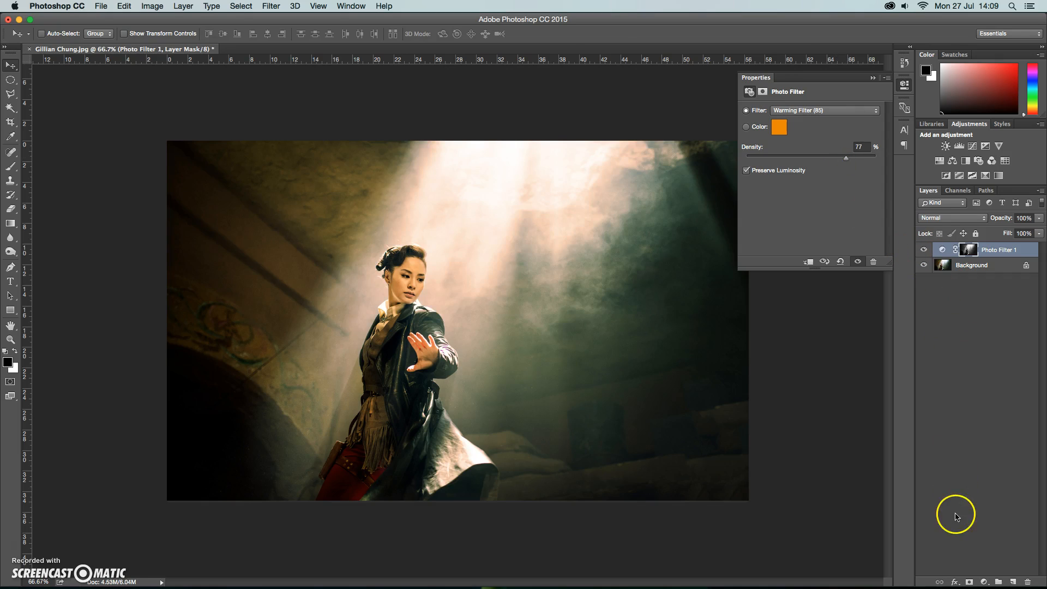
- Add a second Photo Filter adjustment layer in the Cyan filter colour, using the Color option and a density of 60%
{"action": "left_click", "coordinate": [984, 582]}
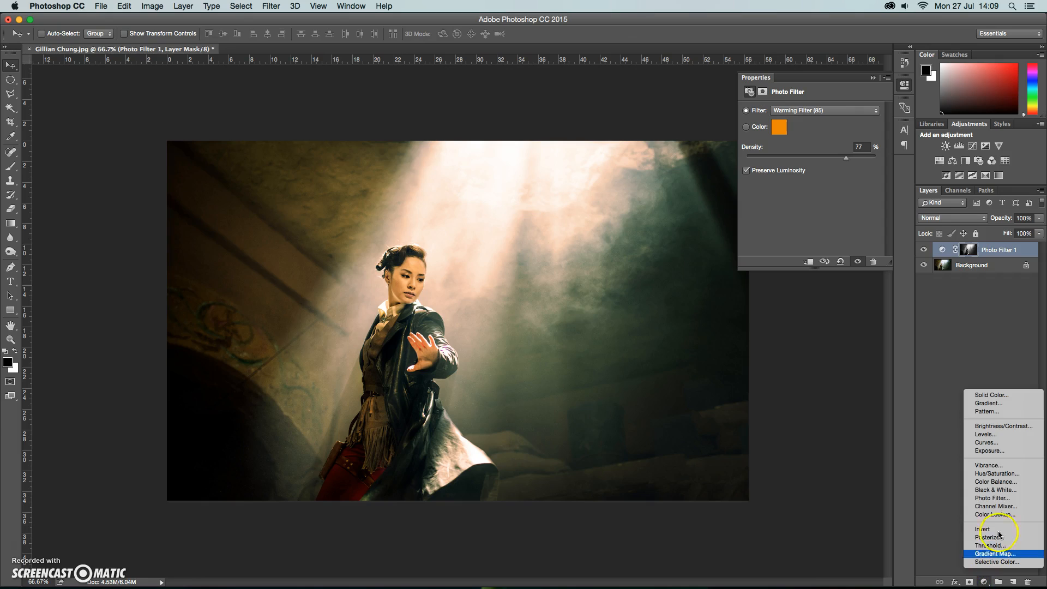
{"action": "left_click", "coordinate": [999, 499]}
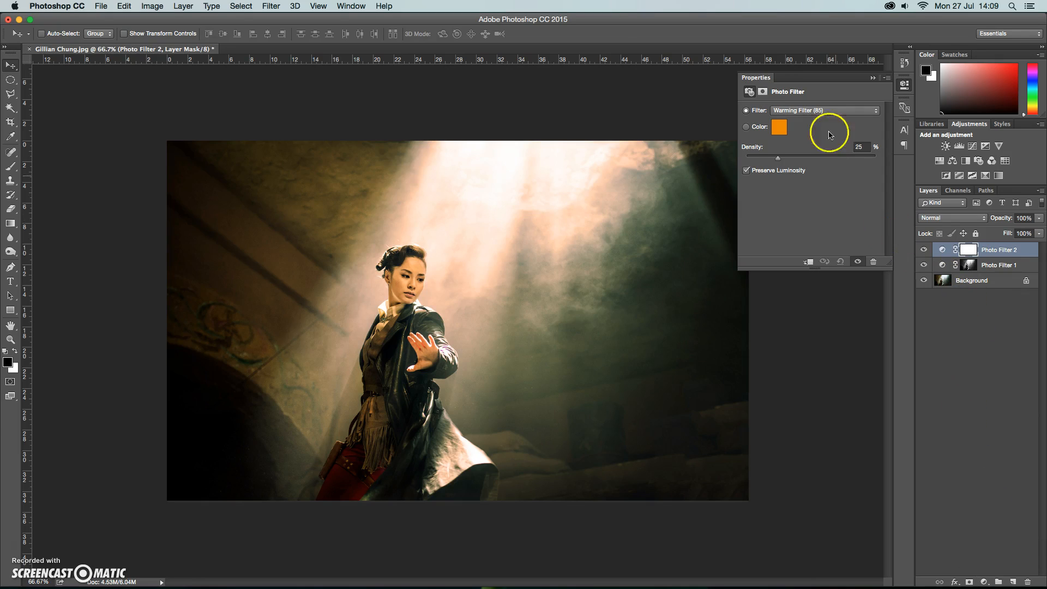
{"action": "left_click", "coordinate": [823, 111]}
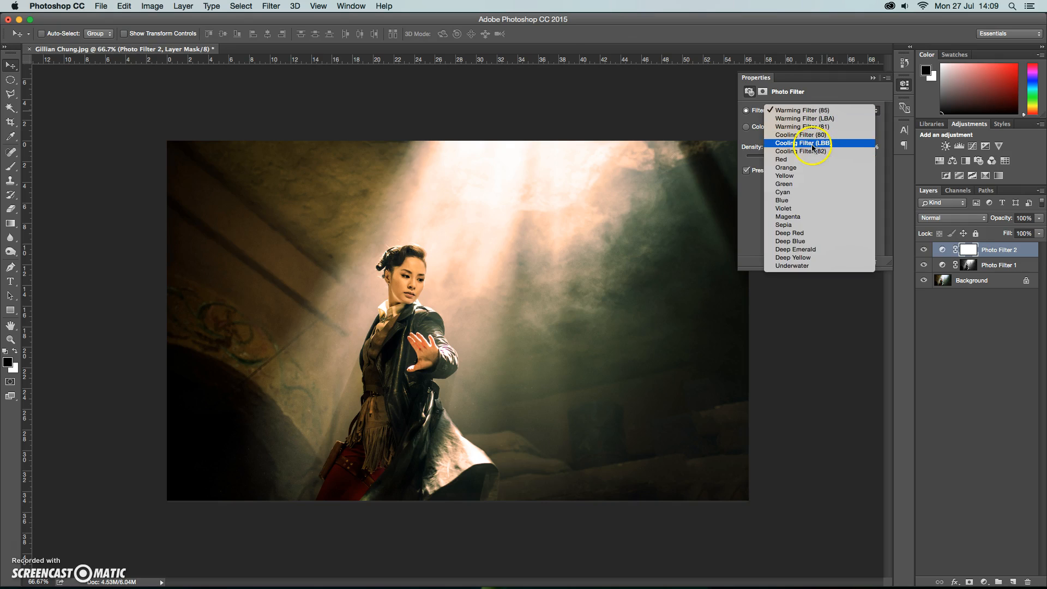
{"action": "left_click", "coordinate": [807, 192]}
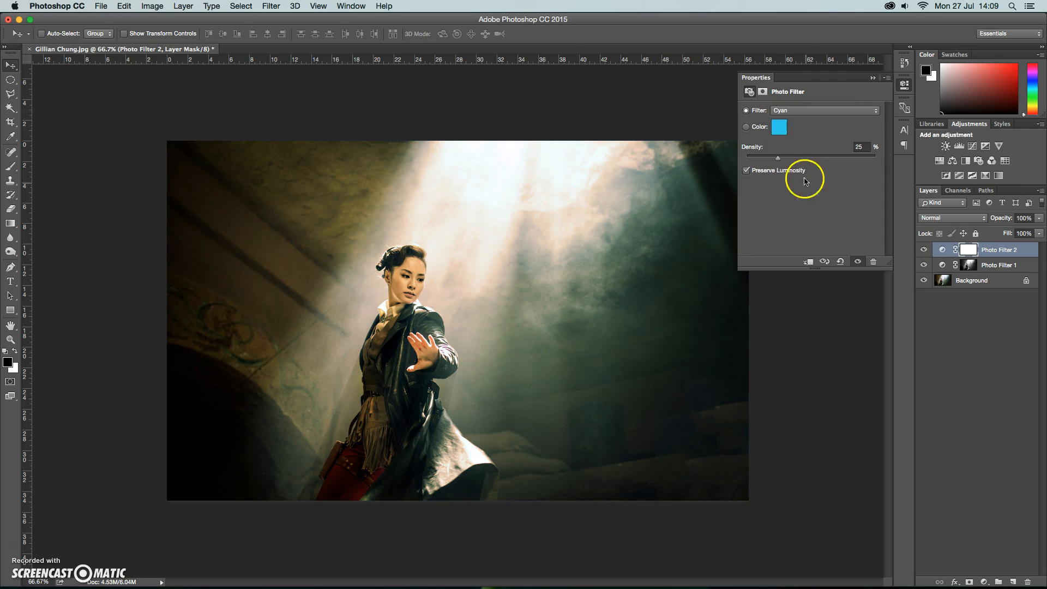
{"action": "left_click", "coordinate": [747, 128]}
{"action": "left_click_drag", "start_coordinate": [777, 158], "coordinate": [811, 162]}
{"action": "left_click", "coordinate": [813, 160]}
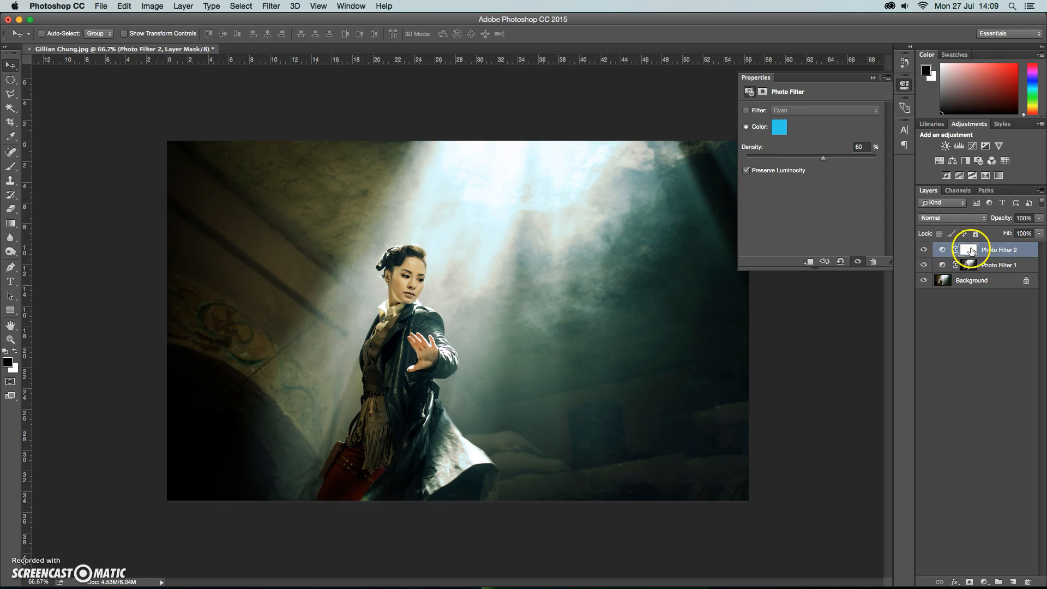
- Apply the inverted Merged RGB image to the cyan filter's layer mask with Multiply blending at 100% opacity
{"action": "left_click", "coordinate": [152, 6]}
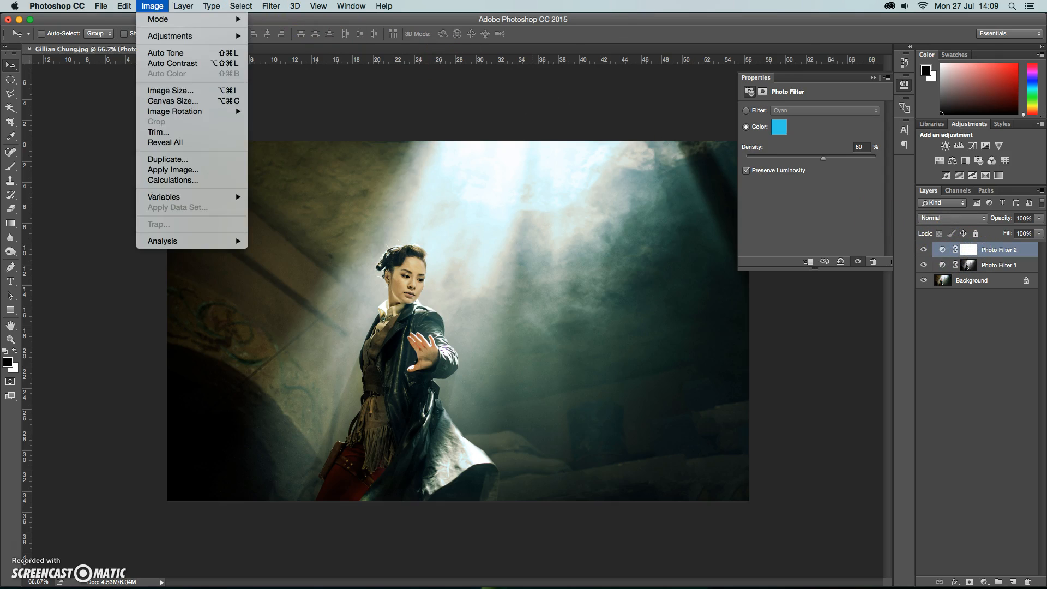
{"action": "left_click", "coordinate": [173, 170]}
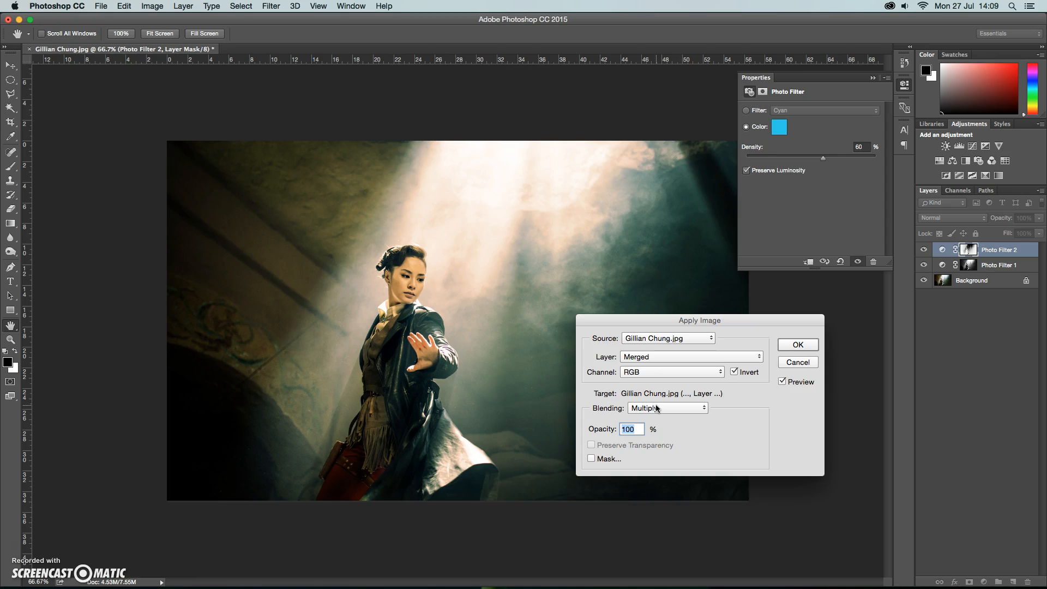
{"action": "left_click", "coordinate": [798, 345]}
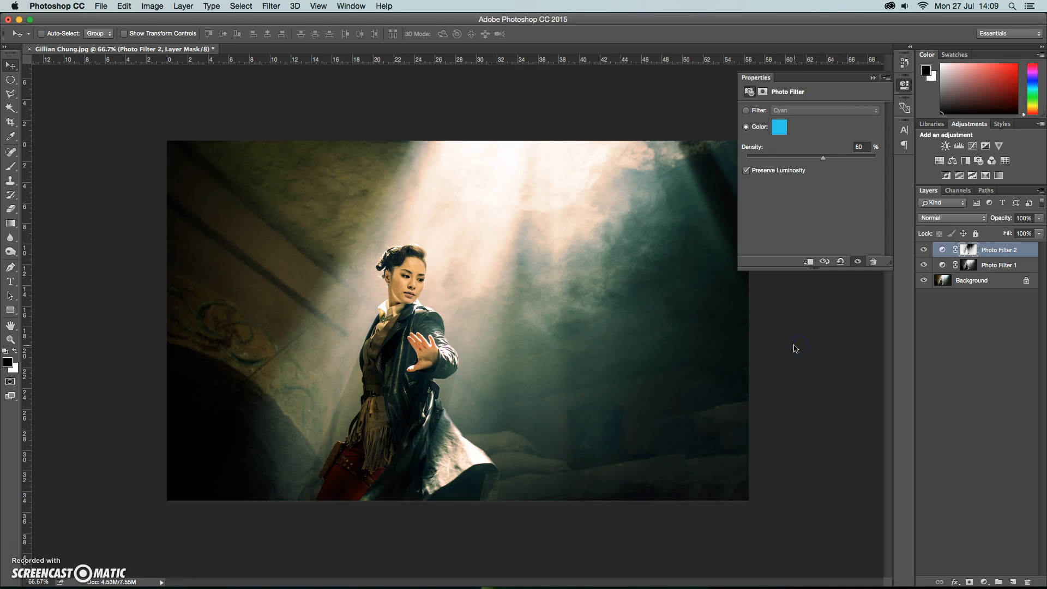
- Set the cyan filter's density to 68% and toggle the Photo Filter layers' visibility to compare the effect
{"action": "left_click_drag", "start_coordinate": [824, 159], "coordinate": [824, 159]}
{"action": "left_click", "coordinate": [853, 161]}
{"action": "left_click", "coordinate": [922, 250]}
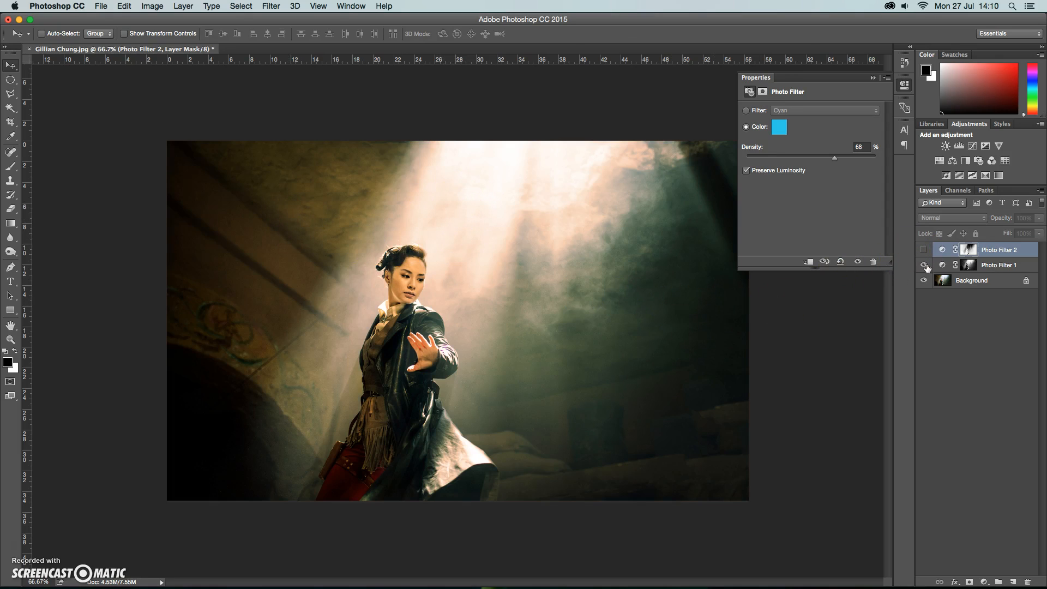
{"action": "left_click", "coordinate": [925, 265]}
{"action": "left_click", "coordinate": [924, 250]}
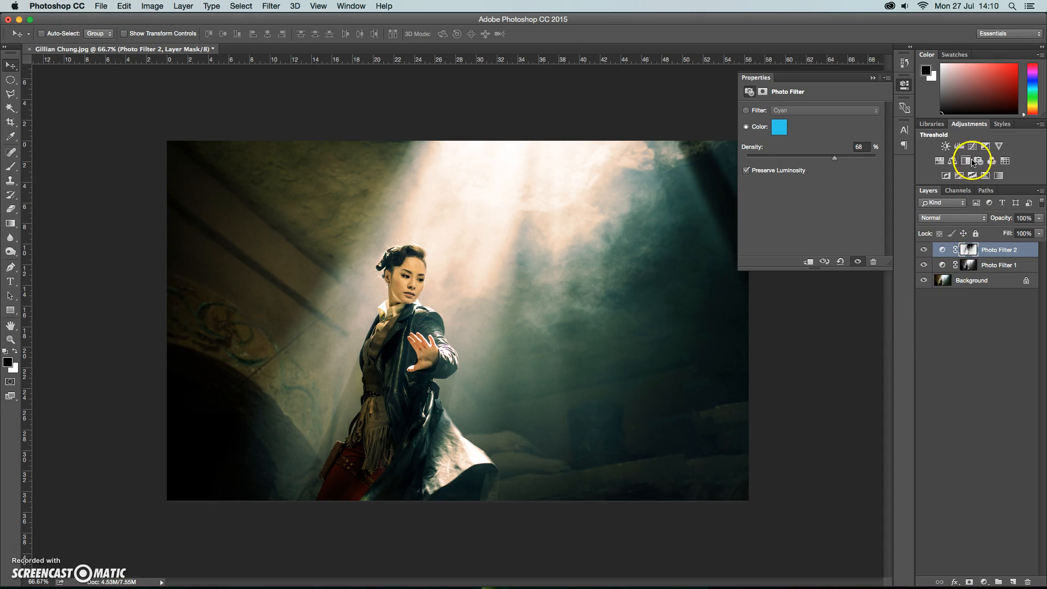
- Add a Curves adjustment layer with a contrast-boosting S-curve and set its blending mode to Luminosity
{"action": "left_click", "coordinate": [974, 147]}
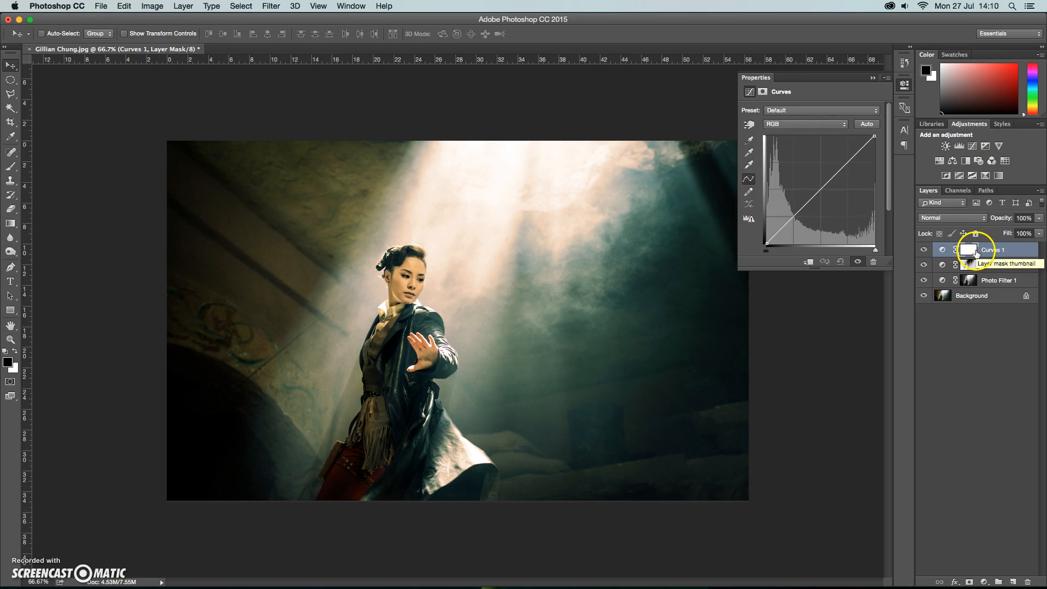
{"action": "left_click", "coordinate": [794, 217]}
{"action": "left_click", "coordinate": [824, 185]}
{"action": "left_click_drag", "start_coordinate": [852, 158], "coordinate": [845, 156]}
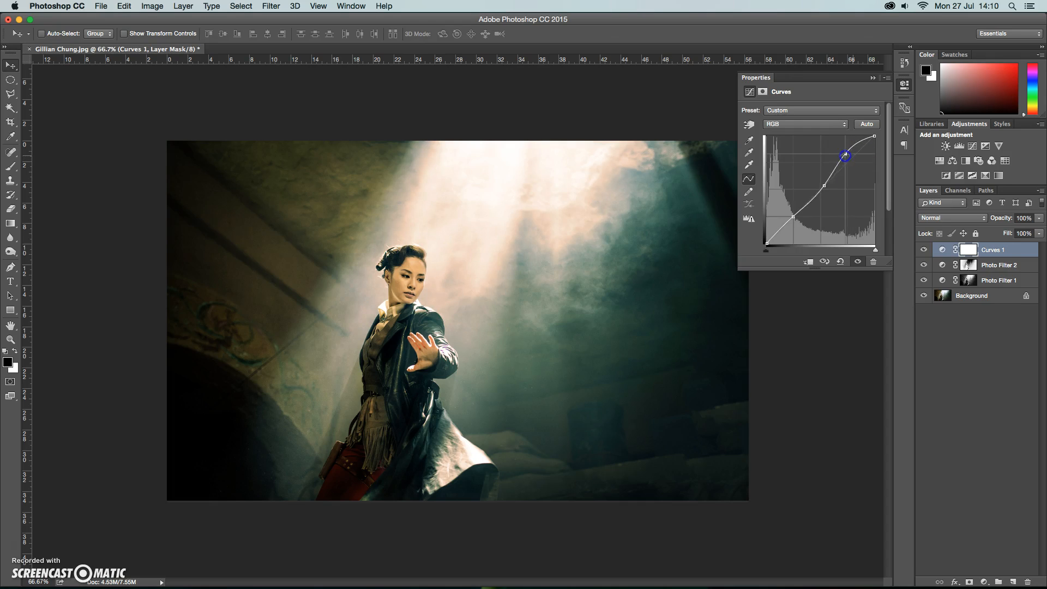
{"action": "left_click_drag", "start_coordinate": [794, 218], "coordinate": [798, 222]}
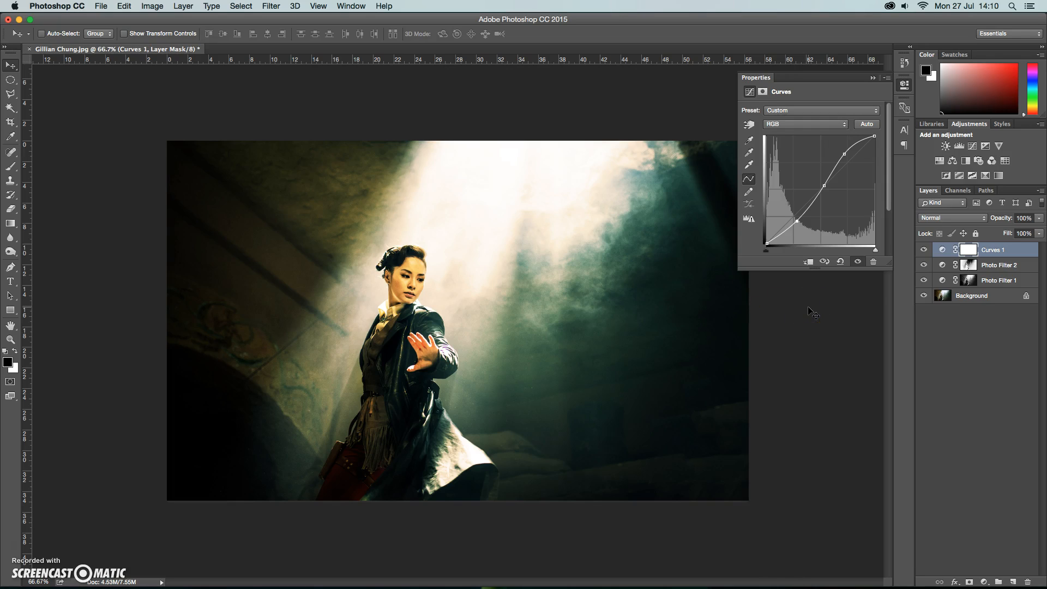
{"action": "left_click", "coordinate": [964, 220]}
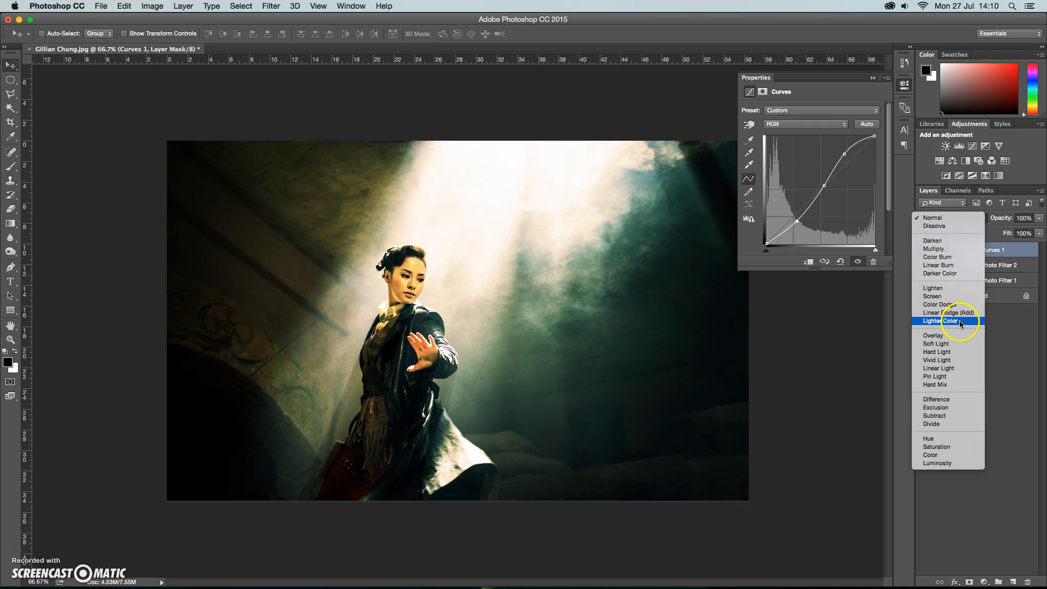
{"action": "left_click", "coordinate": [946, 463]}
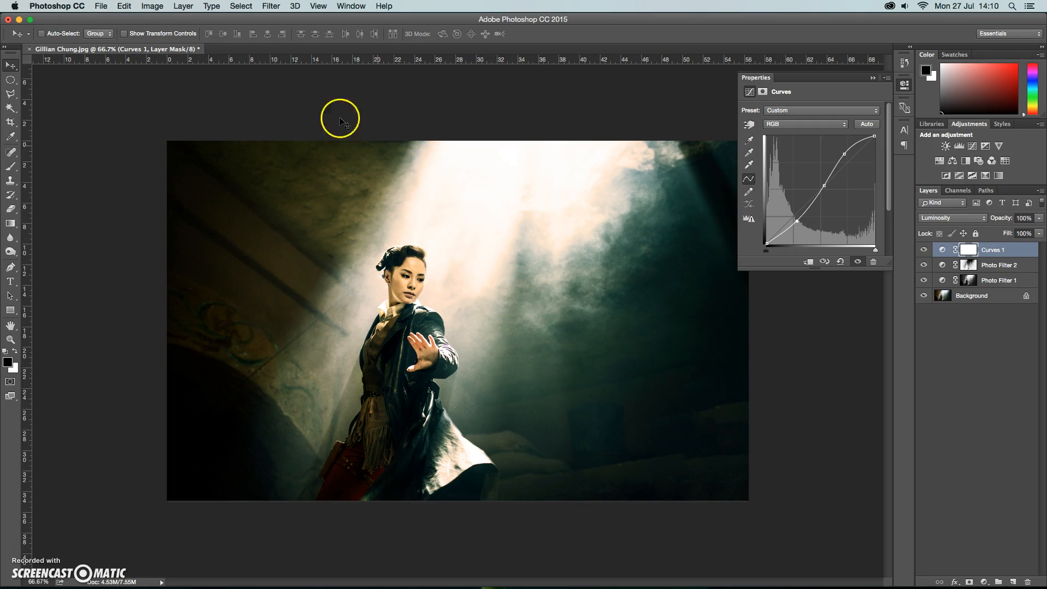
{"action": "left_click", "coordinate": [152, 6]}
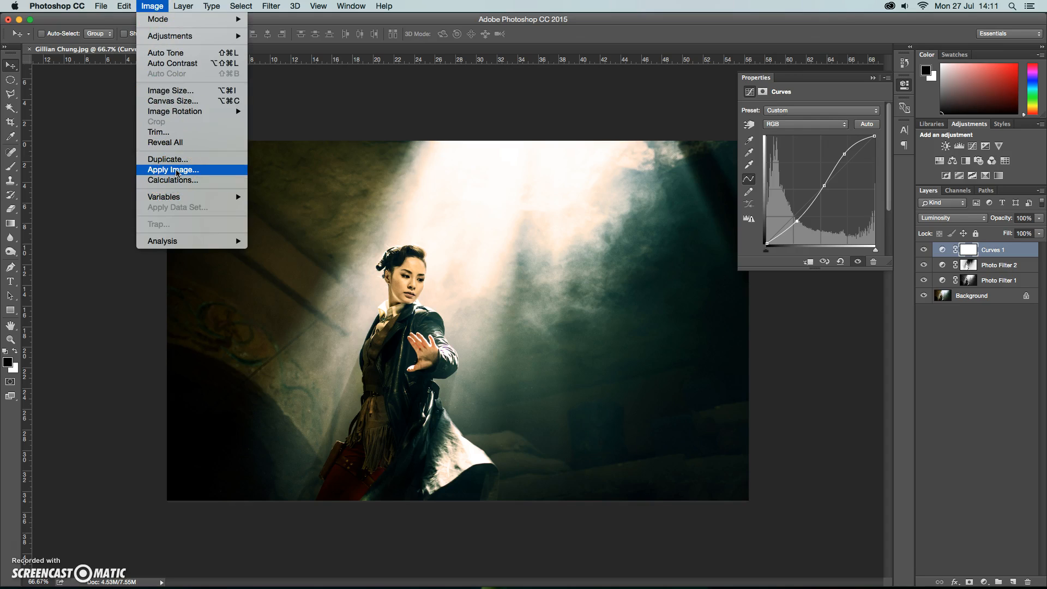
{"action": "left_click", "coordinate": [174, 170]}
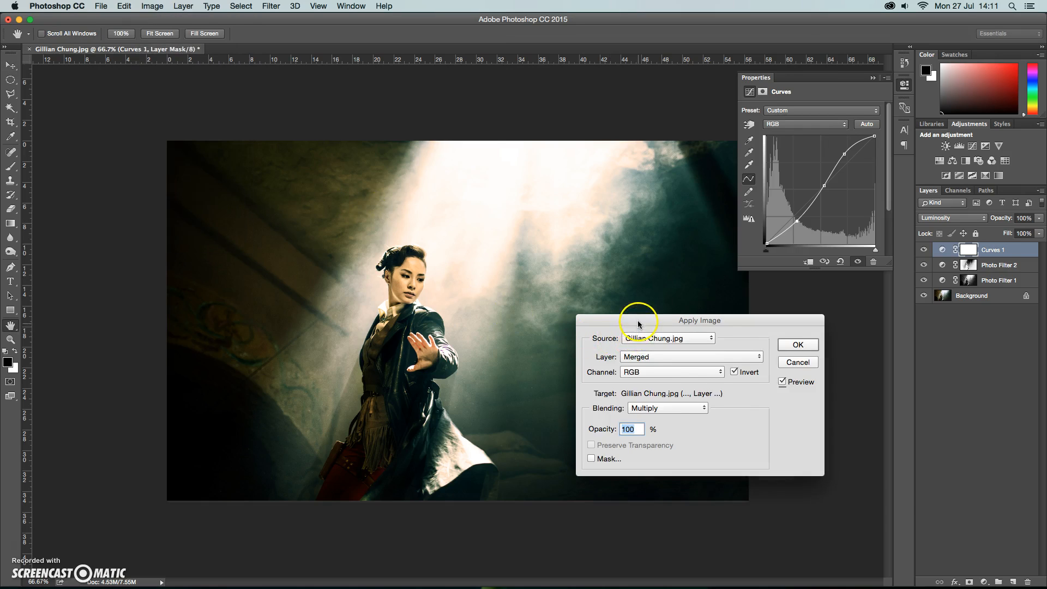
{"action": "left_click_drag", "start_coordinate": [639, 323], "coordinate": [745, 329]}
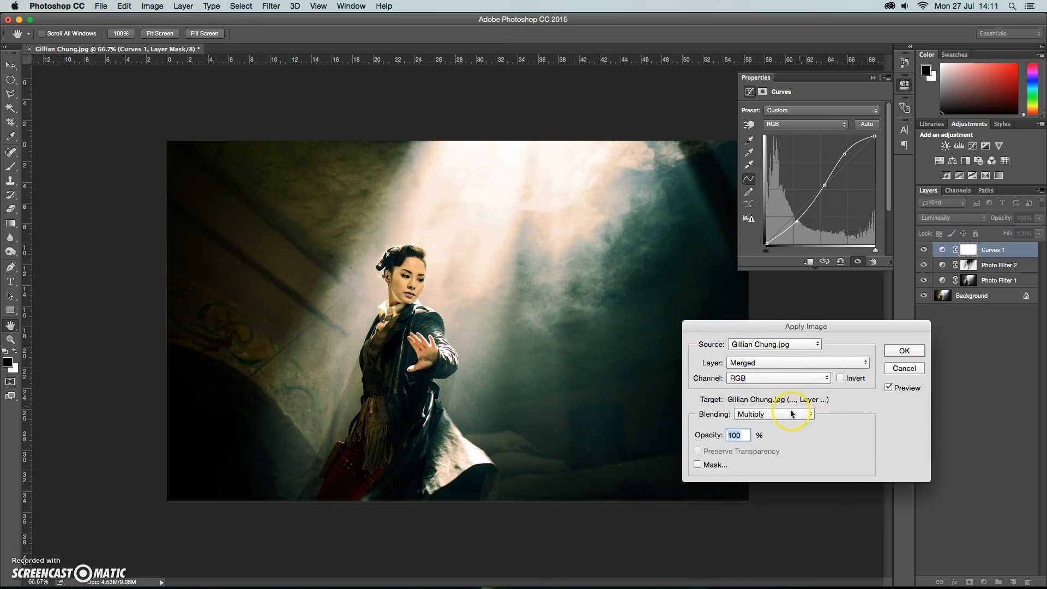
{"action": "left_click", "coordinate": [777, 420]}
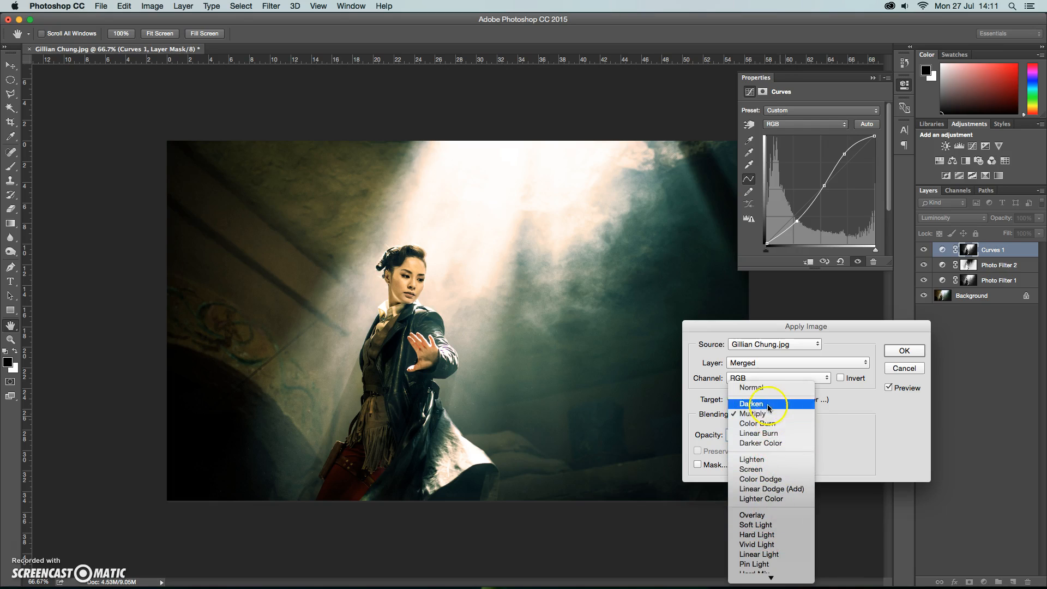
{"action": "left_click", "coordinate": [762, 469]}
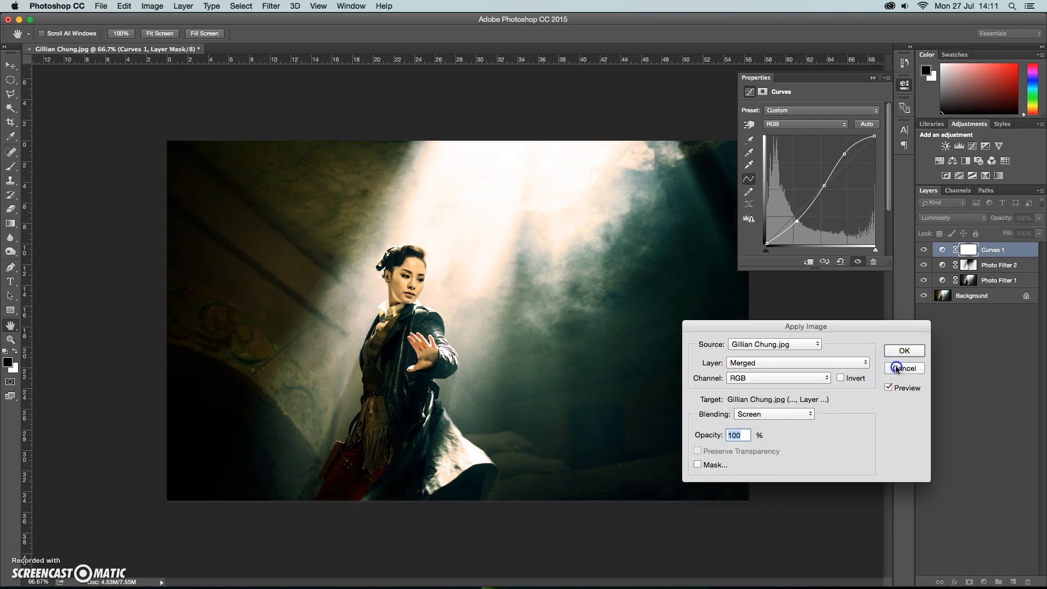
{"action": "left_click", "coordinate": [897, 369]}
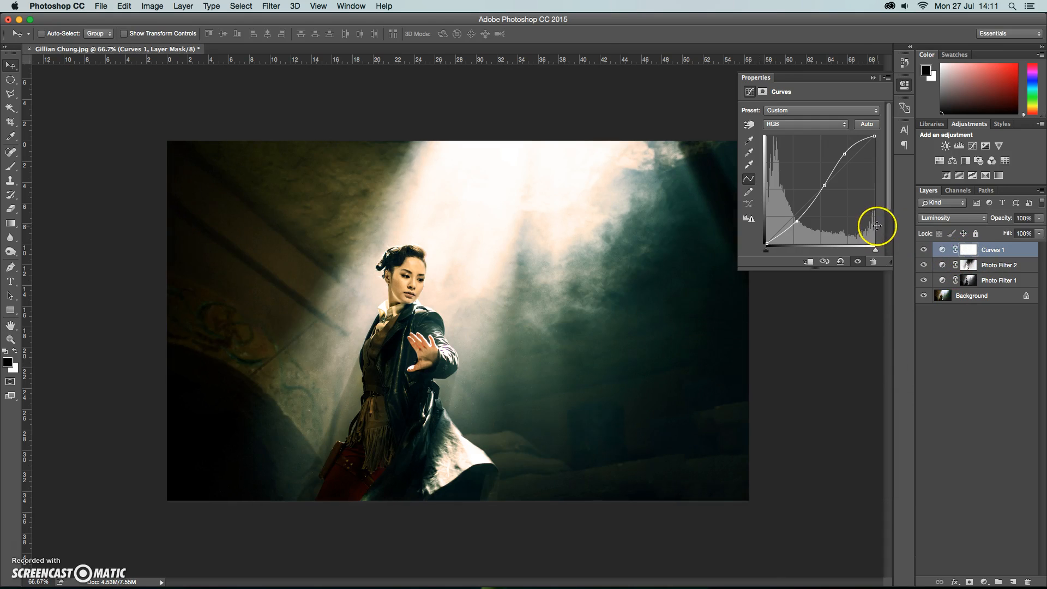
- Hide the Curves and both Photo Filter layers to view the original photo, and show them again one by one
{"action": "left_click", "coordinate": [924, 250]}
{"action": "left_click", "coordinate": [924, 265]}
{"action": "left_click", "coordinate": [923, 281]}
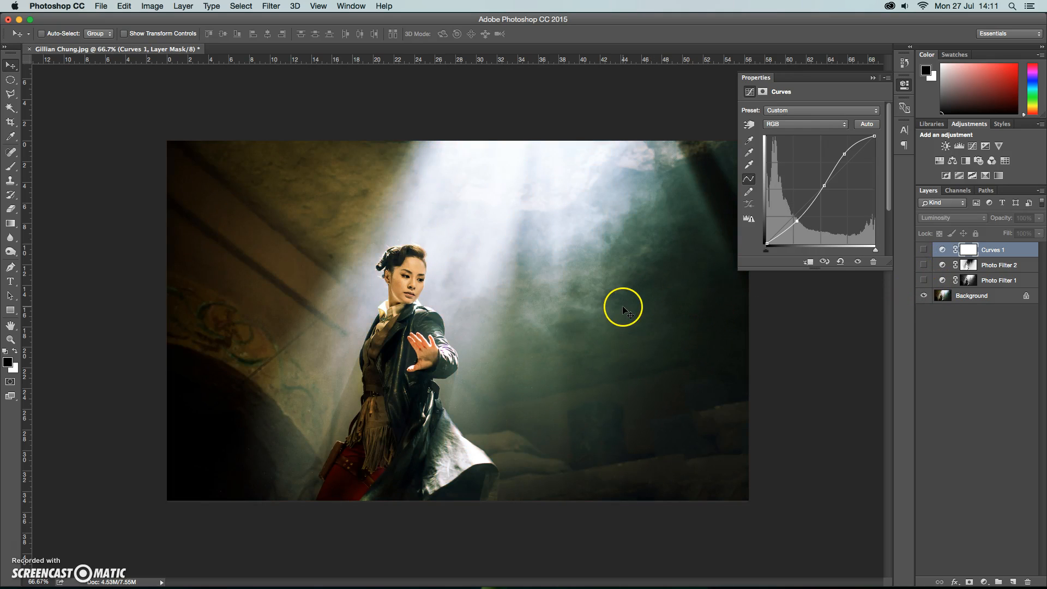
{"action": "left_click", "coordinate": [923, 280]}
{"action": "left_click", "coordinate": [924, 265]}
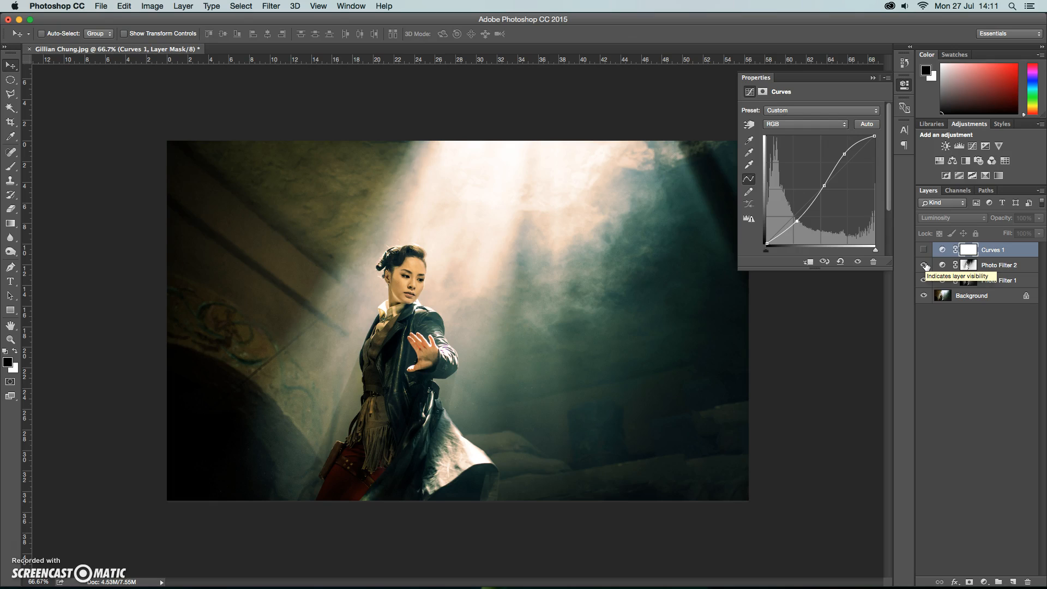
{"action": "left_click", "coordinate": [924, 250]}
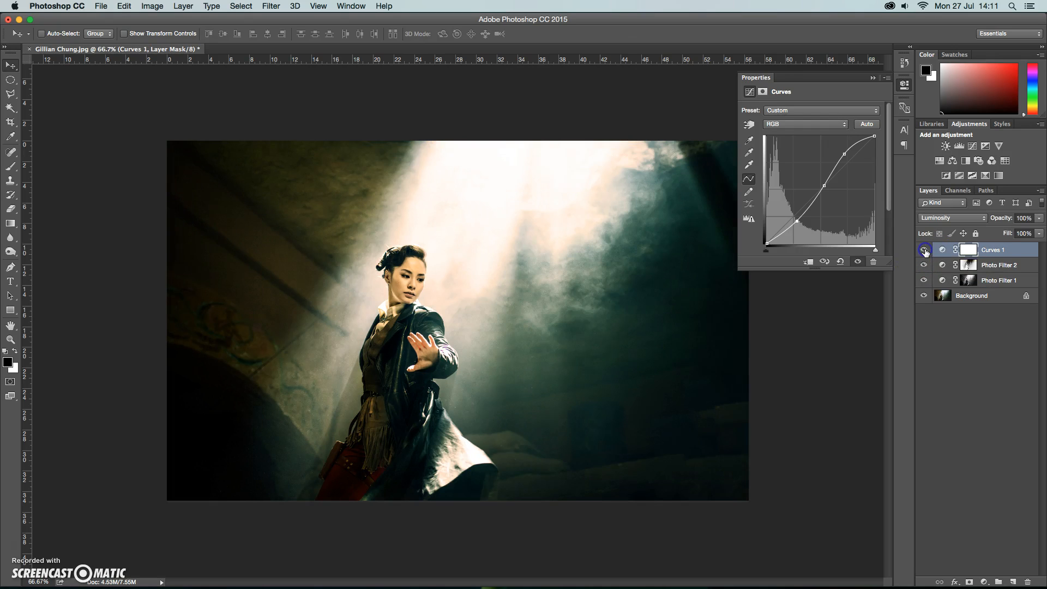
{"action": "left_click", "coordinate": [923, 268]}
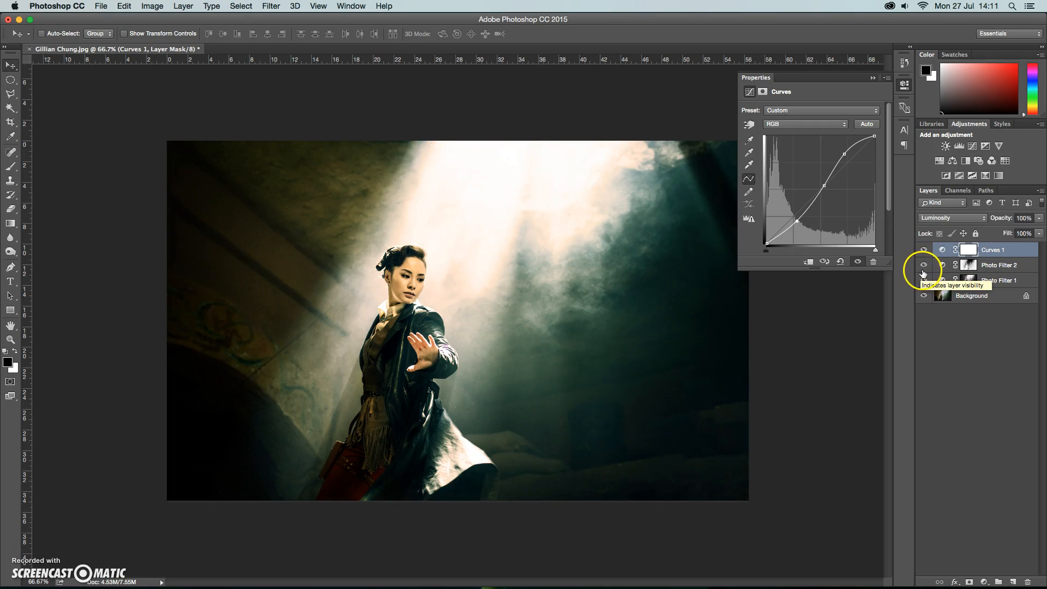